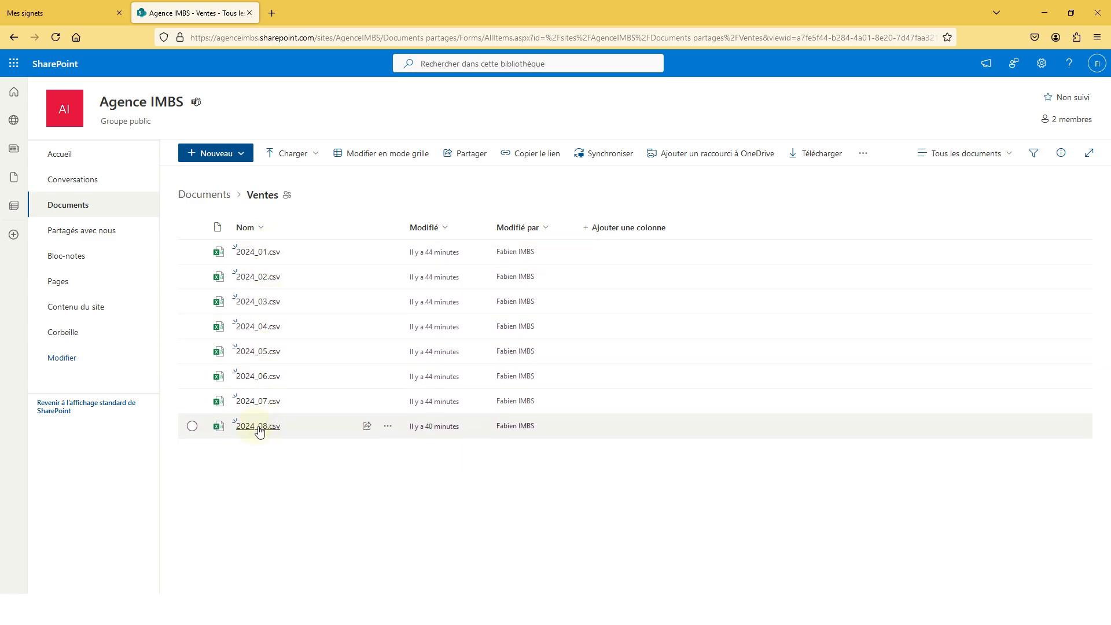
mouse_move(260, 431)
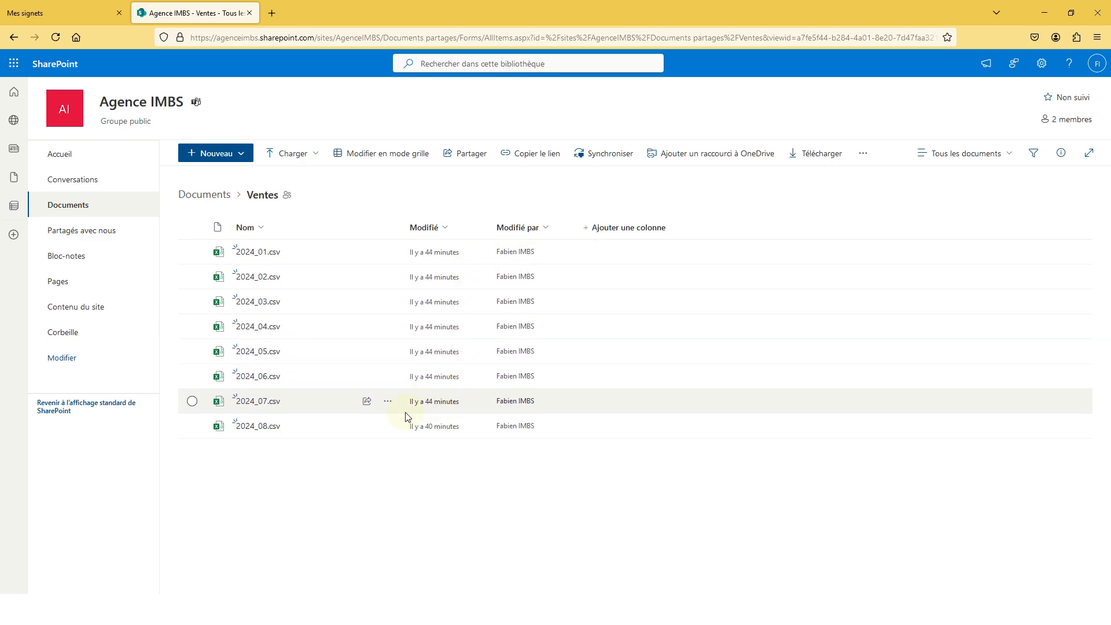
mouse_move(431, 431)
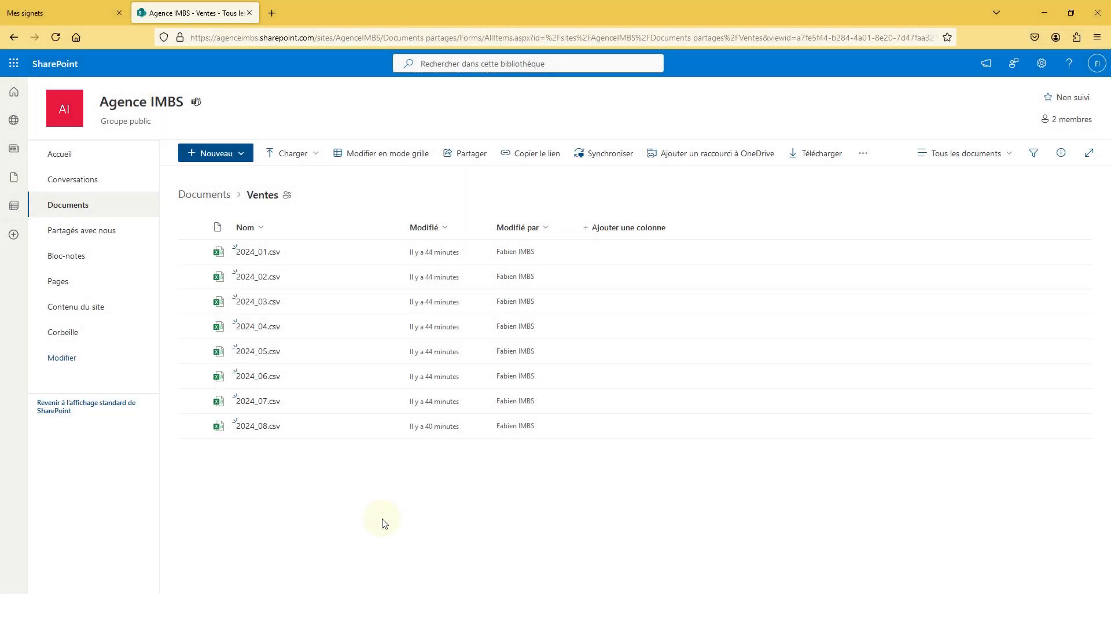
left_click(188, 39)
left_click(189, 38)
left_click_drag(190, 38, 381, 44)
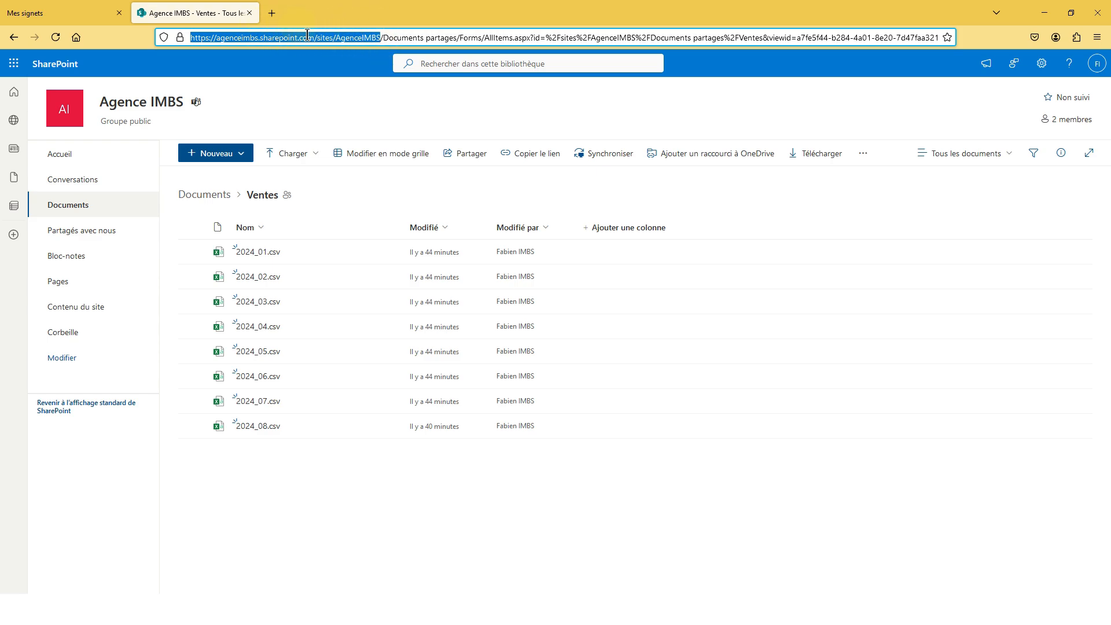
right_click(351, 37)
left_click(374, 104)
Step: Switch to Power BI Desktop and start a new data connection with the Dossier SharePoint connector
left_click(468, 591)
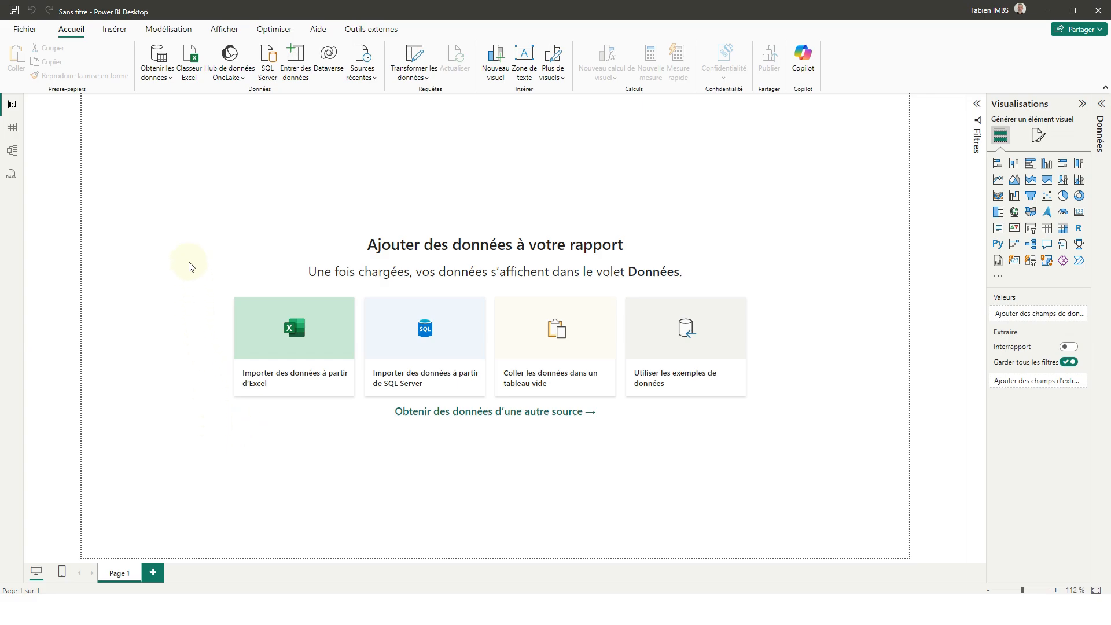
left_click(162, 77)
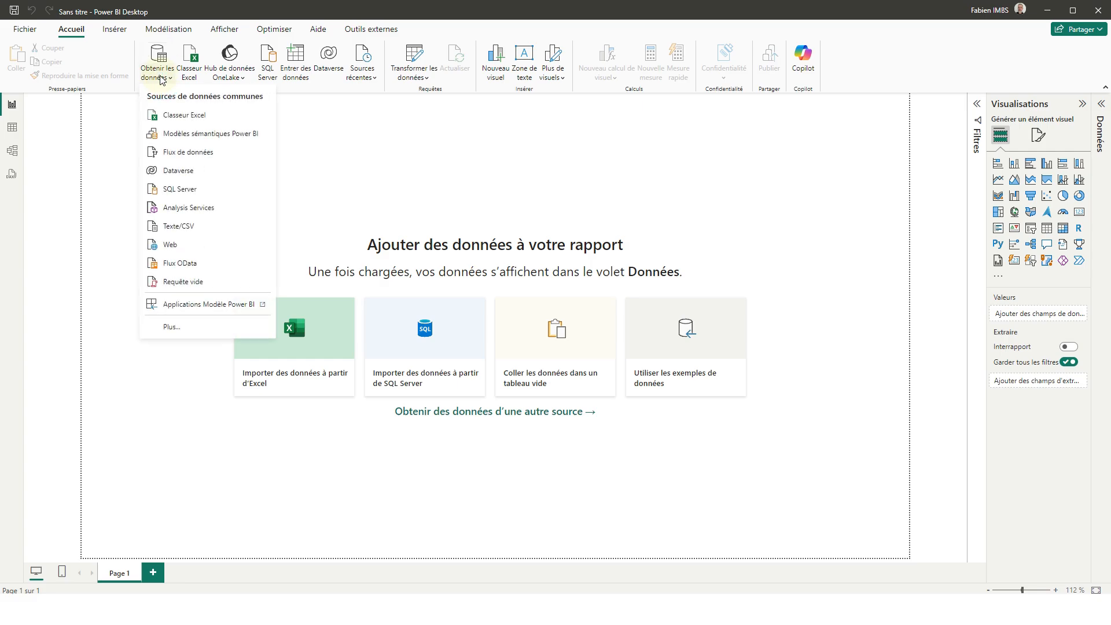
left_click(192, 330)
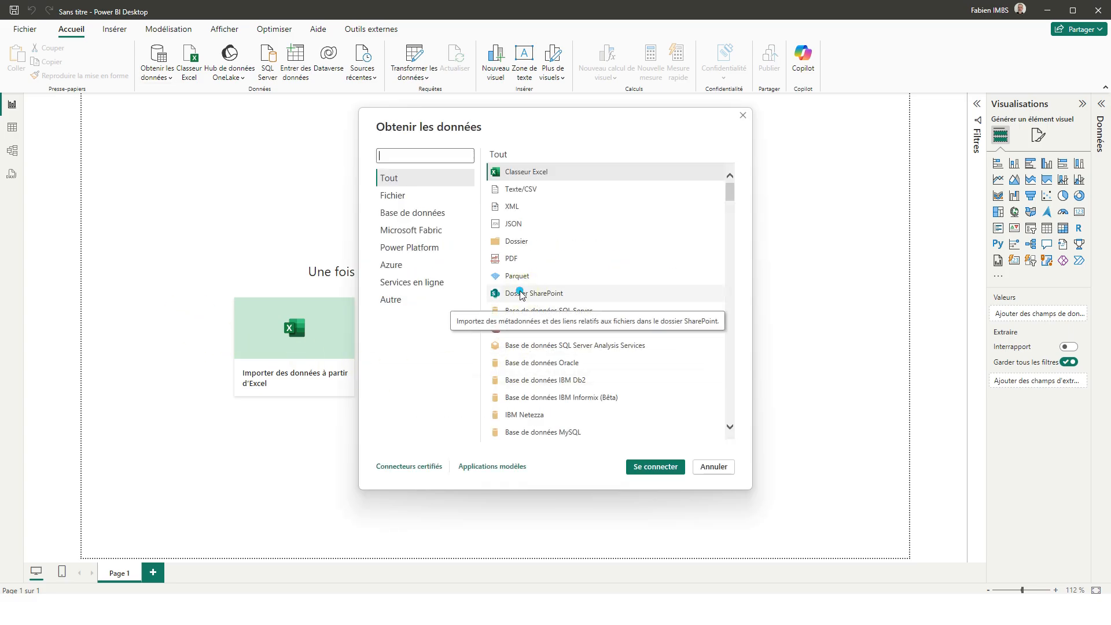
left_click(513, 295)
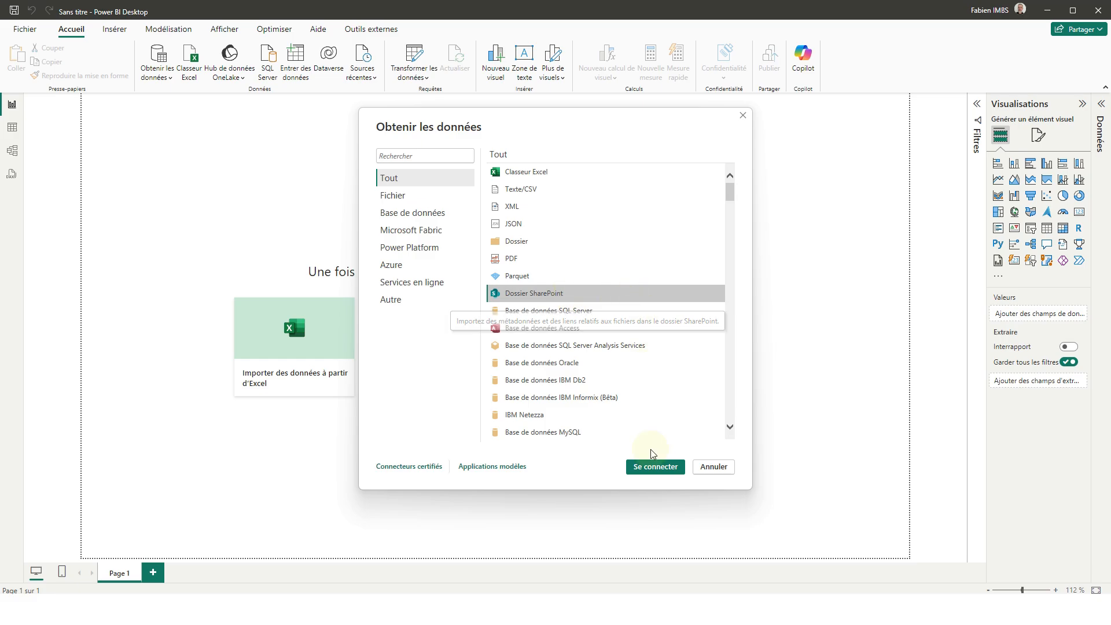
left_click(654, 467)
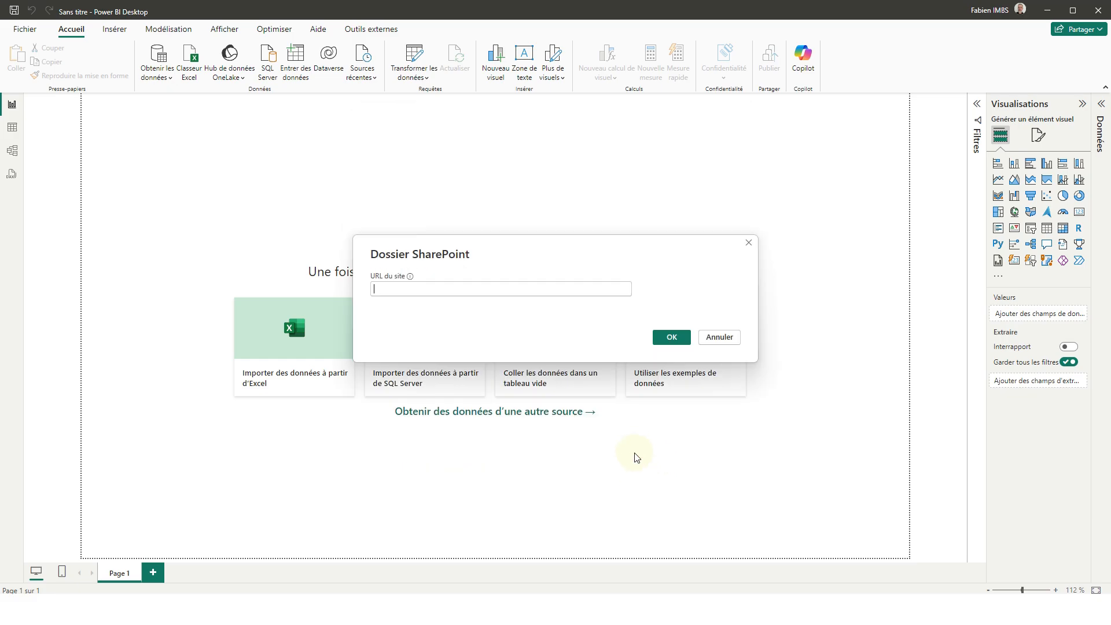
right_click(411, 289)
left_click(456, 341)
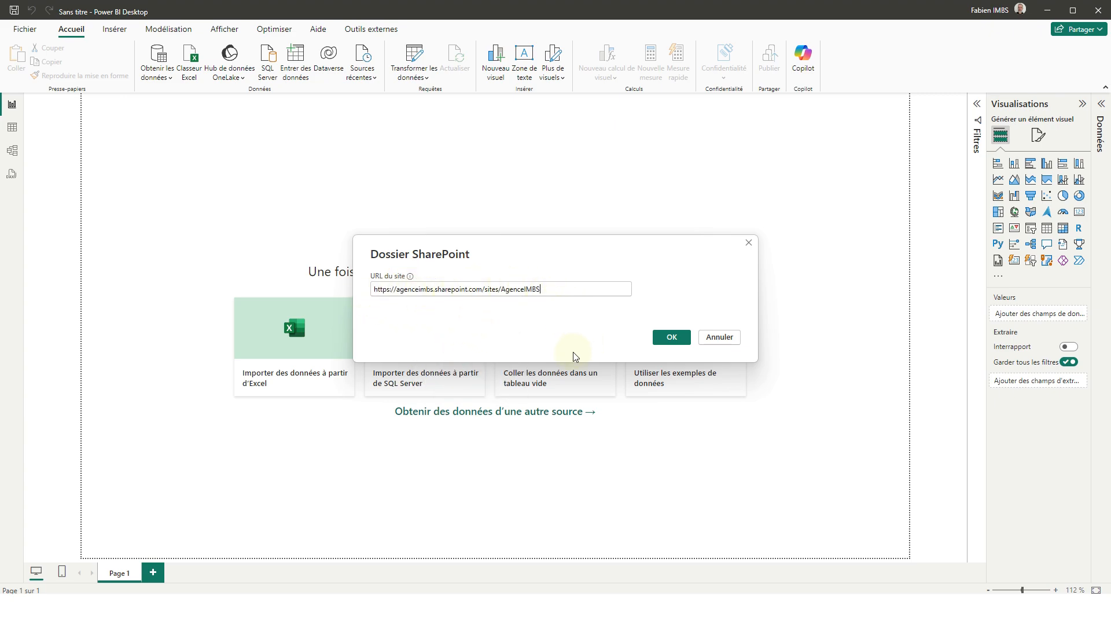
left_click(680, 339)
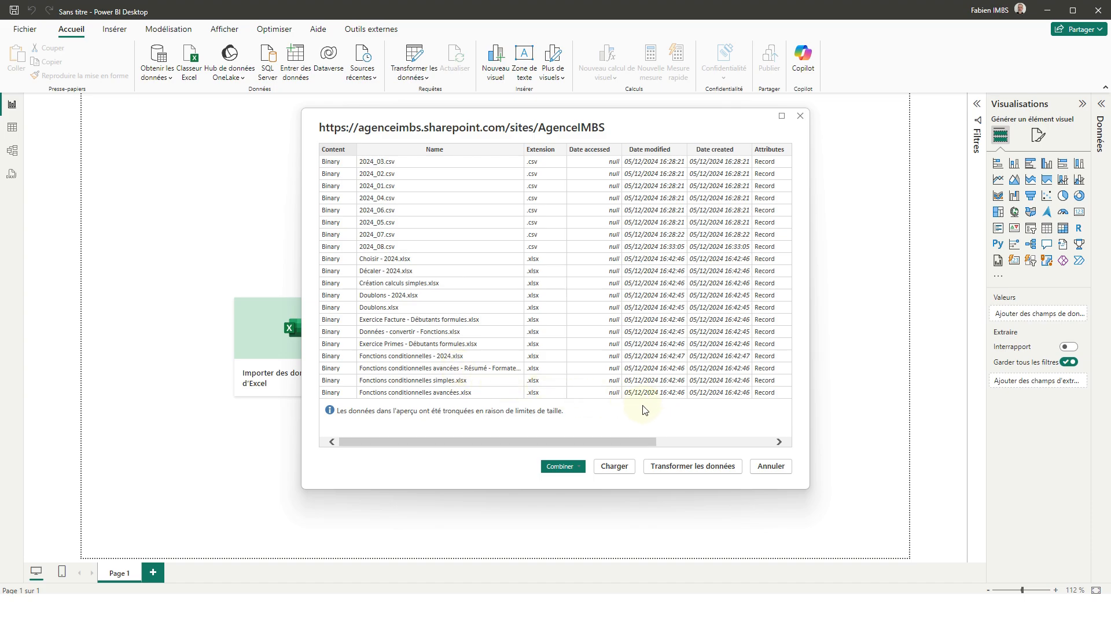
left_click(711, 468)
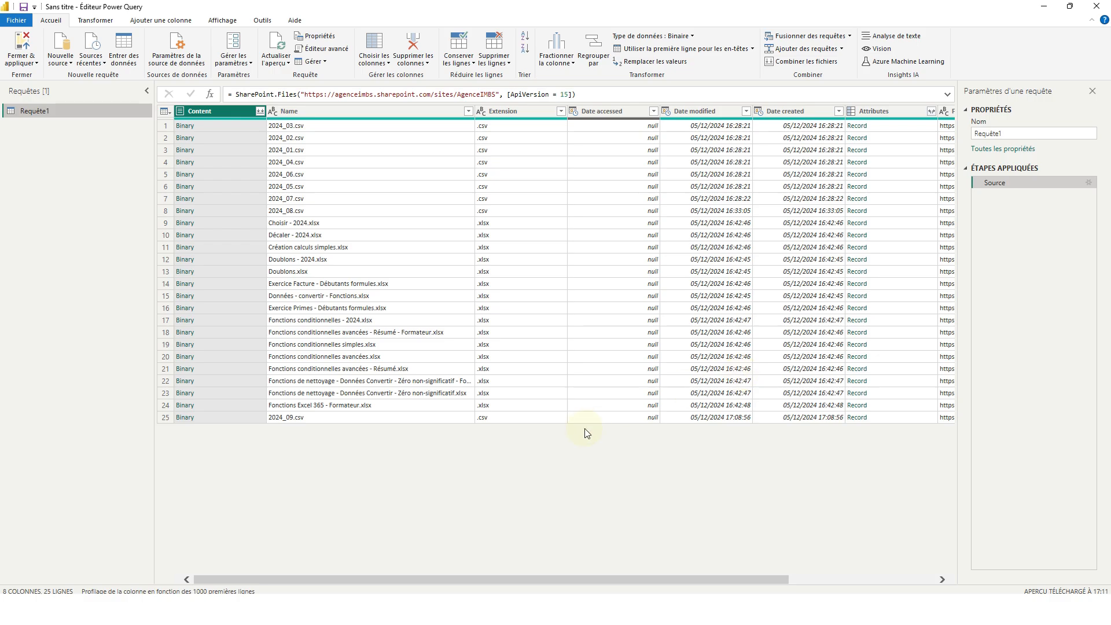
Step: Filter the Folder Path column to keep only the Documents partages/Ventes folder, excluding Autres fichiers
left_click_drag(613, 576, 823, 581)
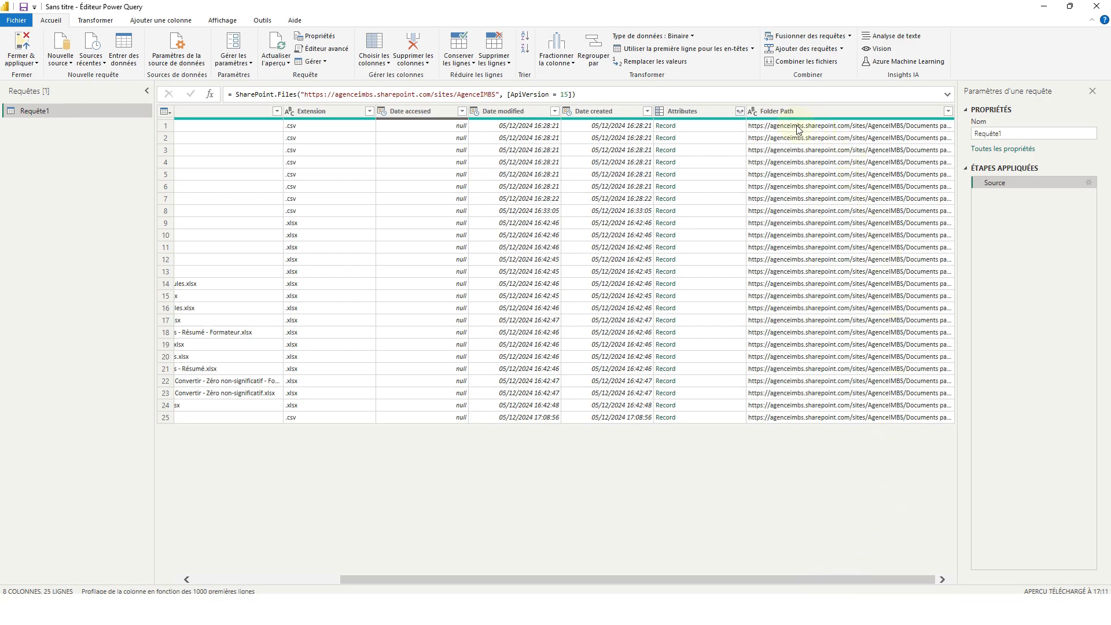
mouse_move(797, 122)
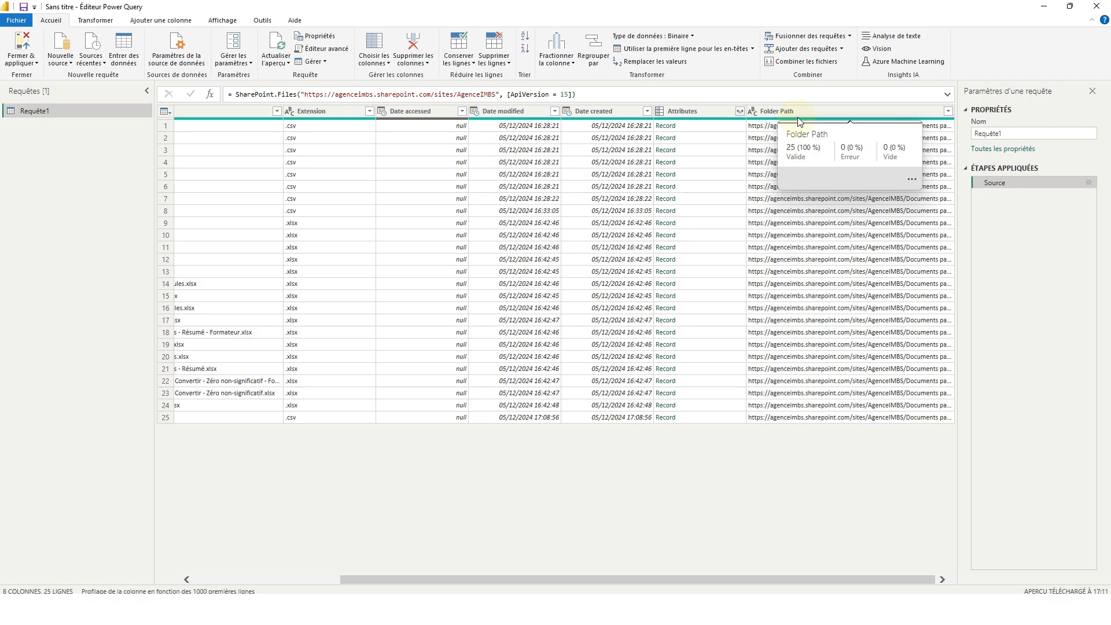
left_click(948, 111)
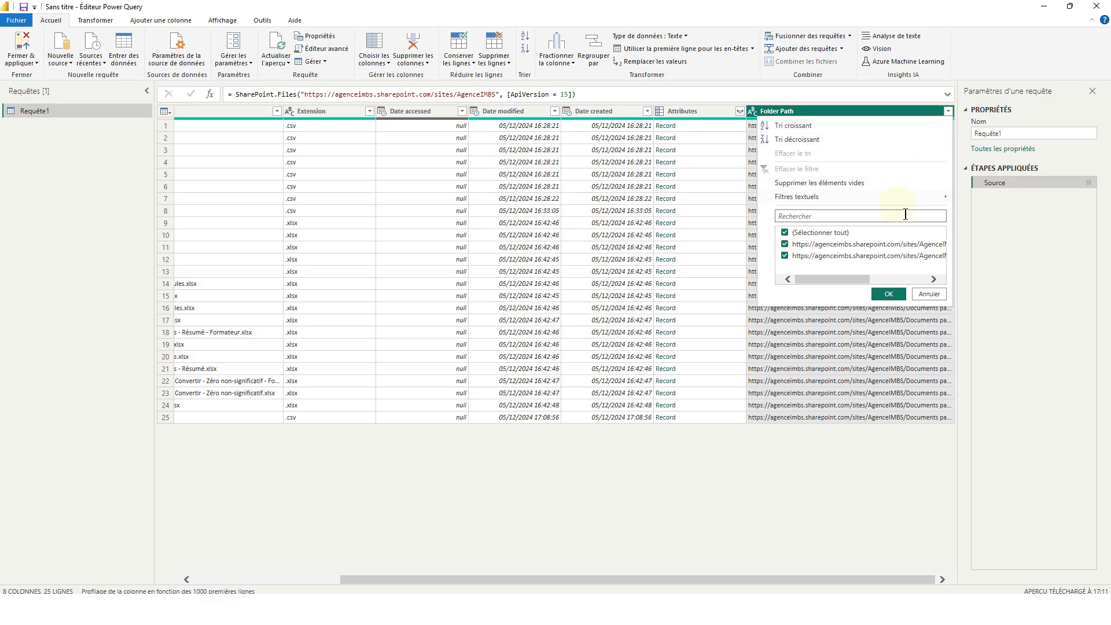
left_click_drag(837, 282, 922, 278)
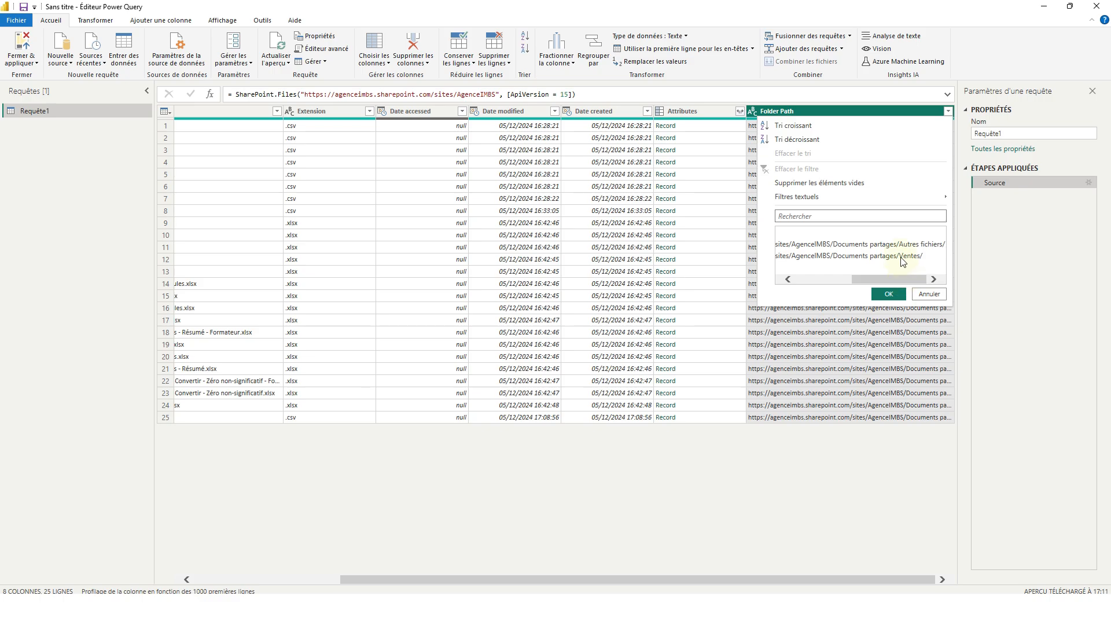
left_click_drag(884, 276, 813, 284)
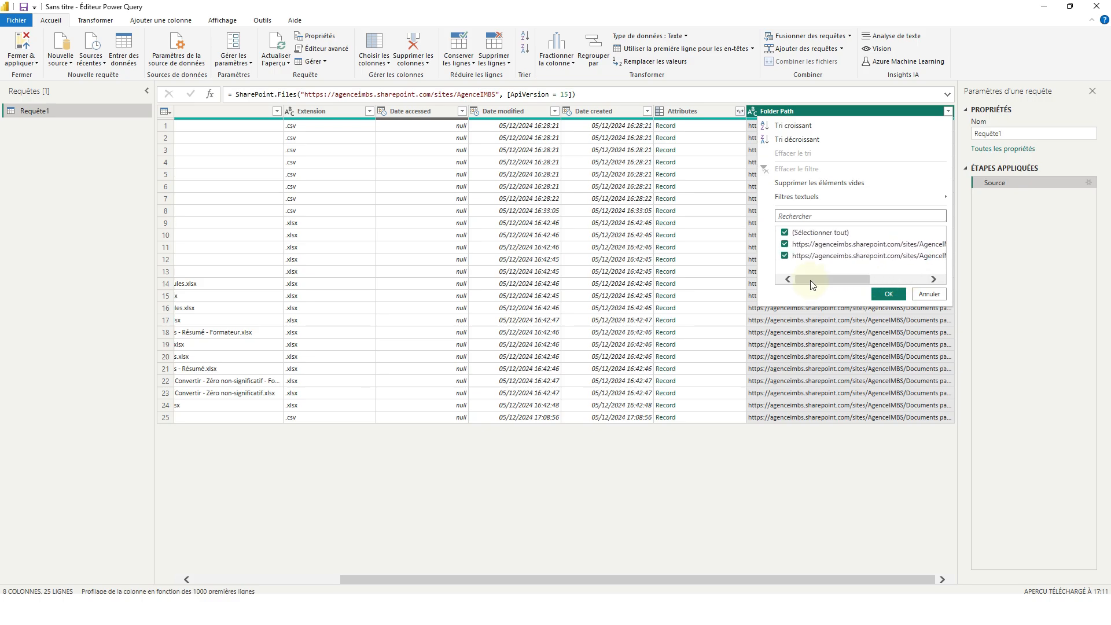
left_click(785, 244)
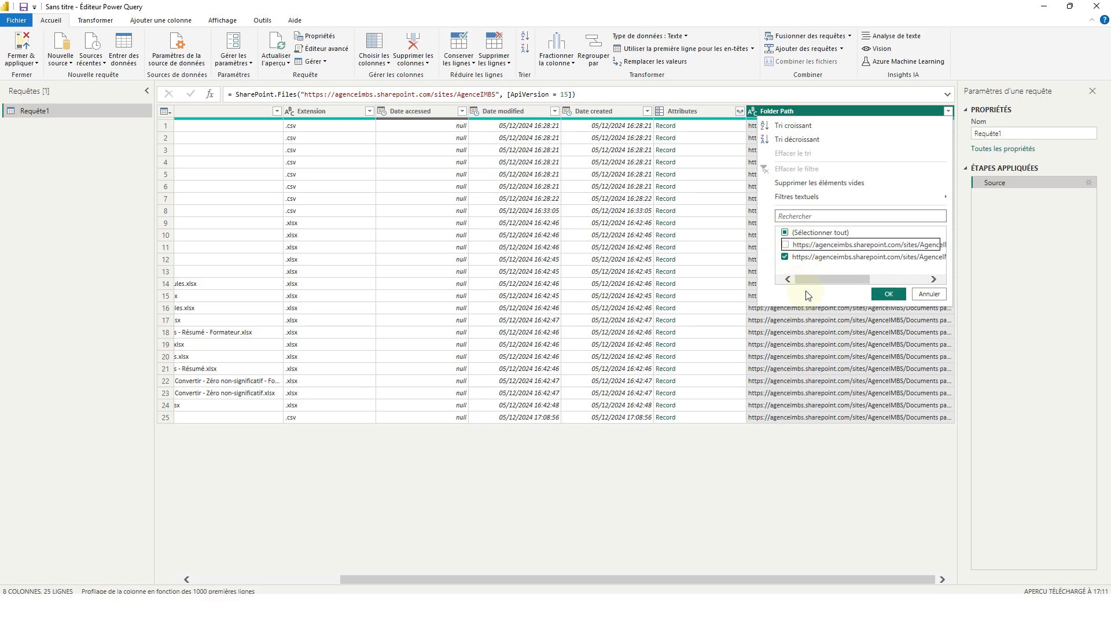
left_click(887, 294)
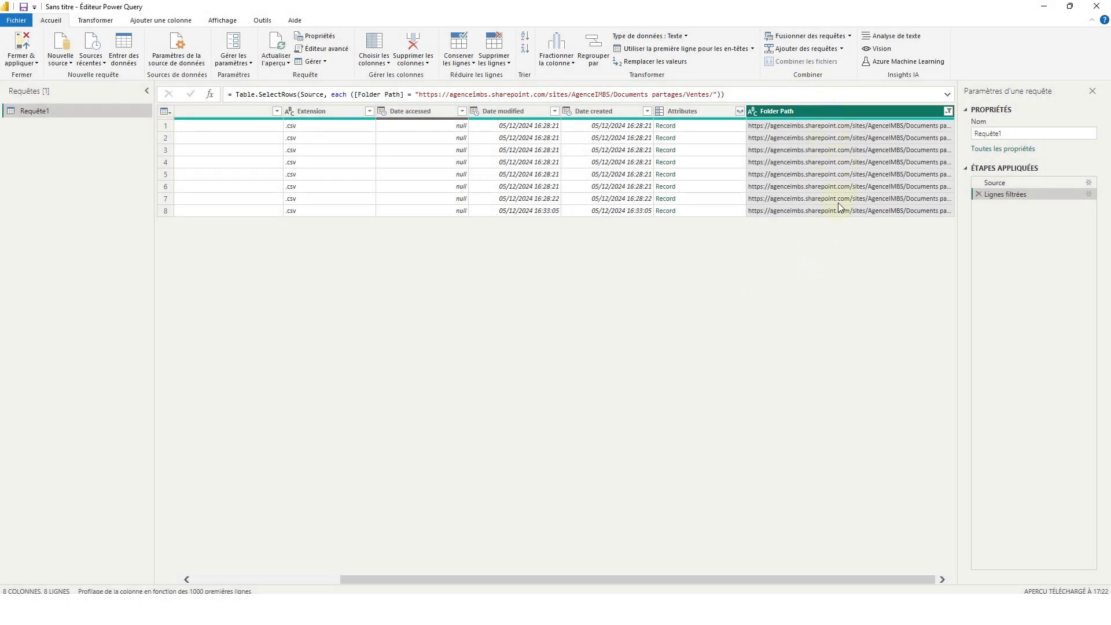
Step: Compare the filtered files with the SharePoint Ventes folder and sort the rows by Date modified in descending order
left_click_drag(464, 575, 286, 567)
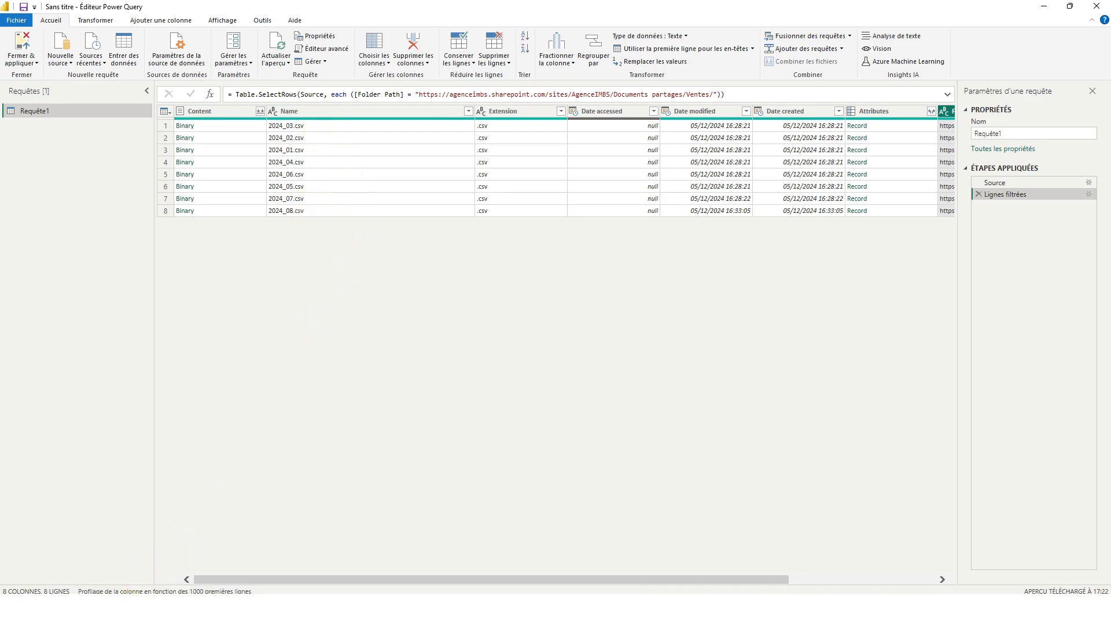
key("alt+Tab")
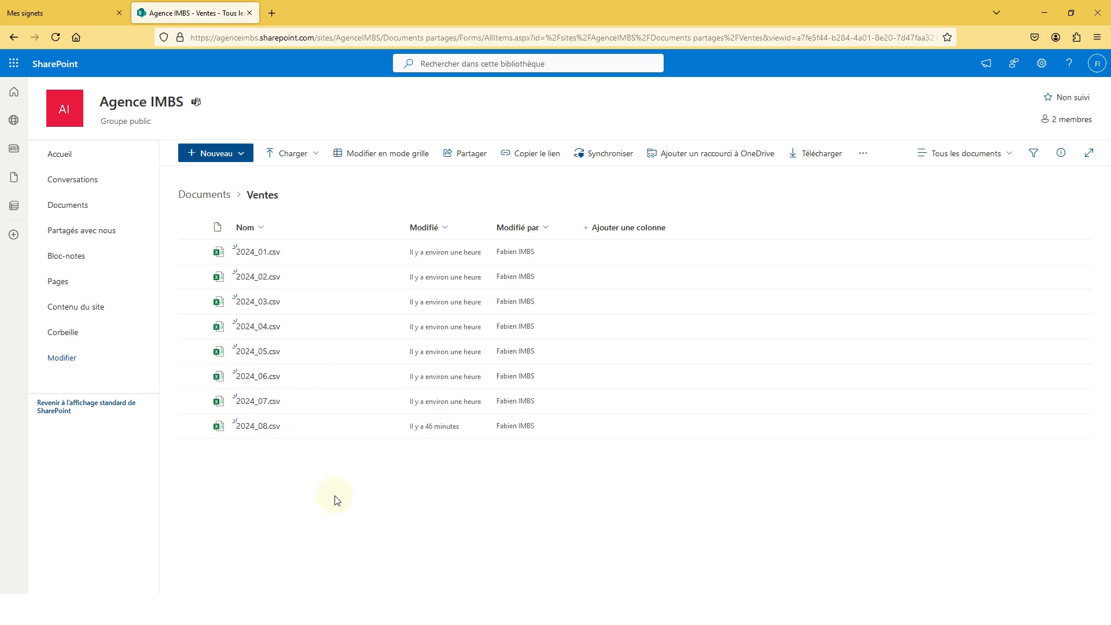
key("alt+Tab")
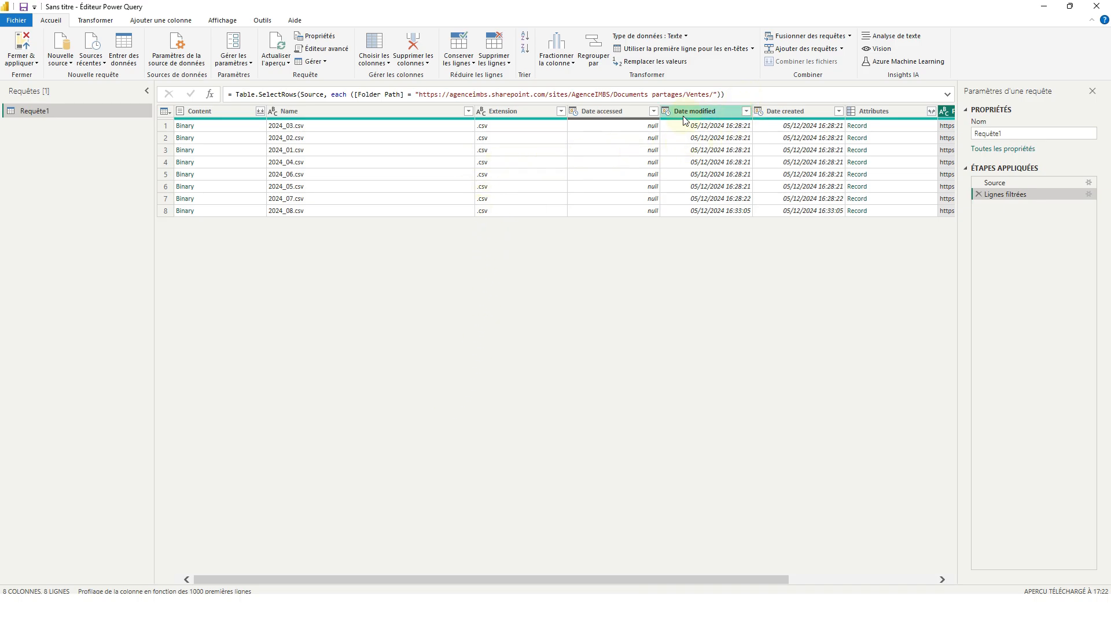
left_click(747, 112)
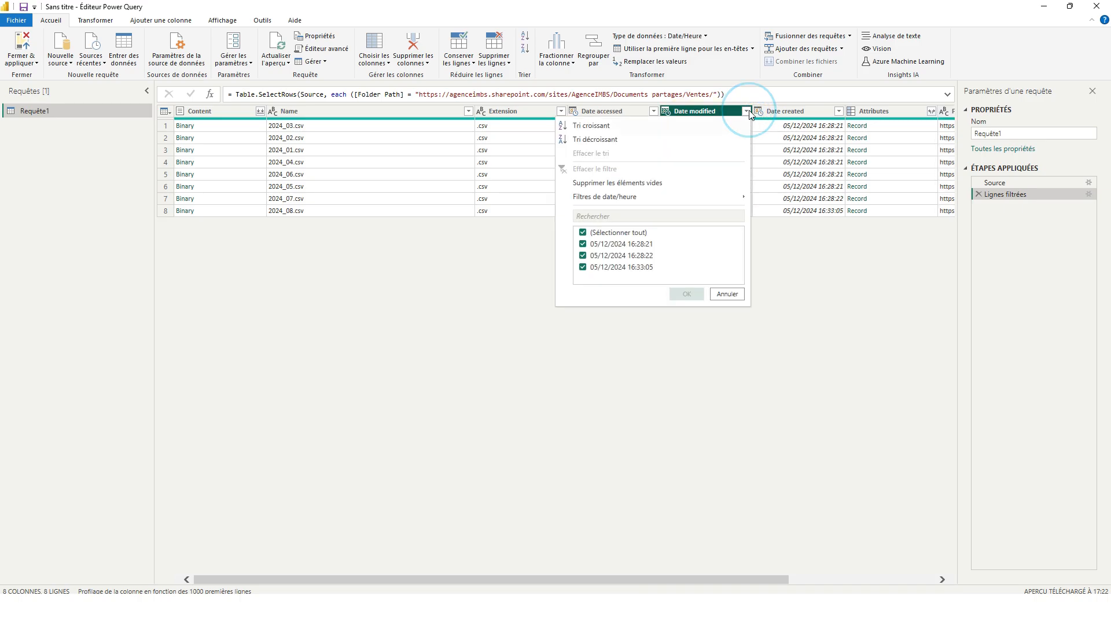
left_click(671, 139)
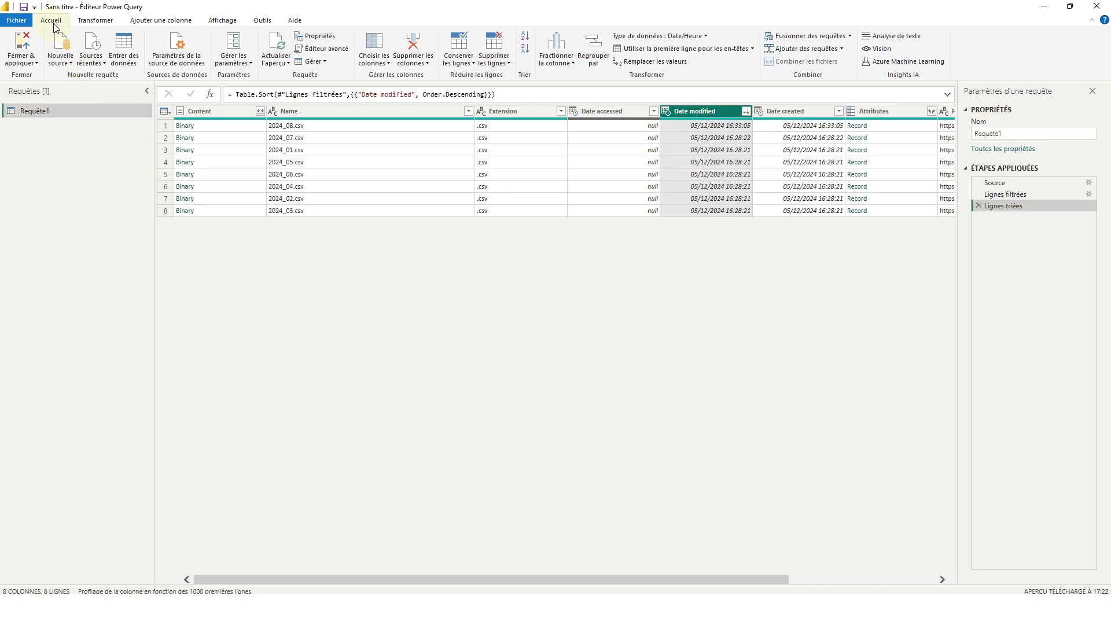
Step: Keep only the first 1 row of the sorted list and combine the file in its Content column with the default import settings
left_click(464, 64)
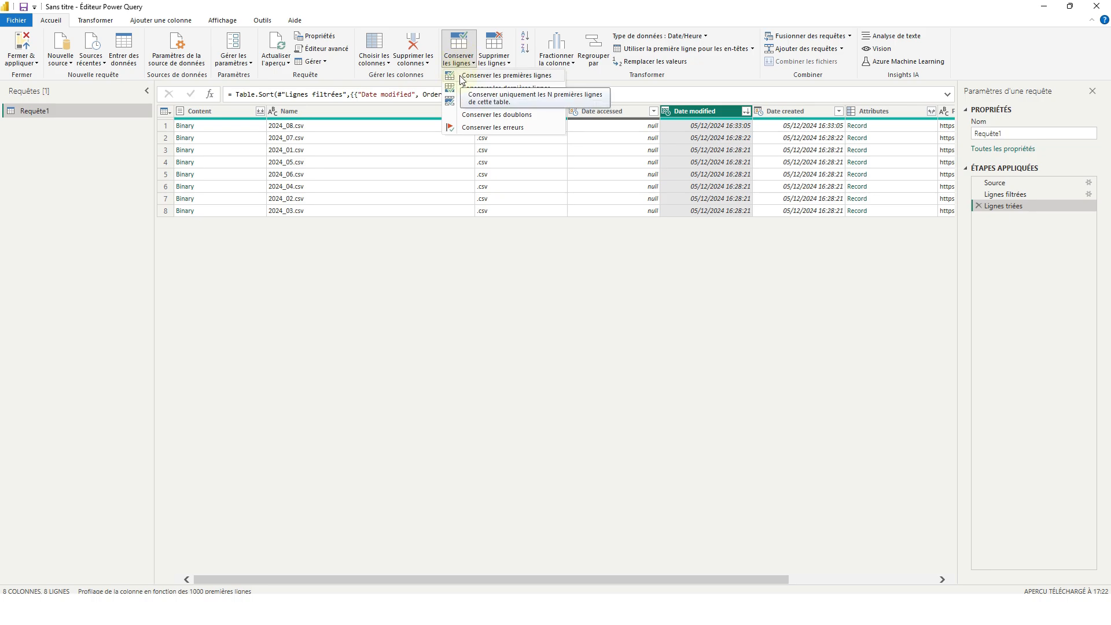
left_click(462, 76)
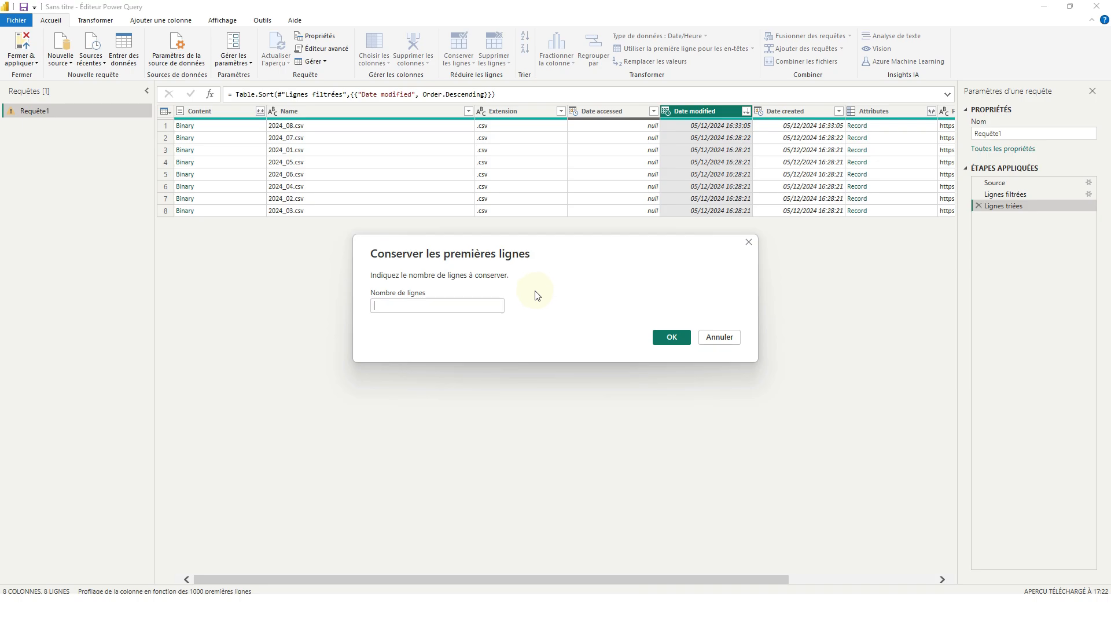
type("1")
left_click(671, 338)
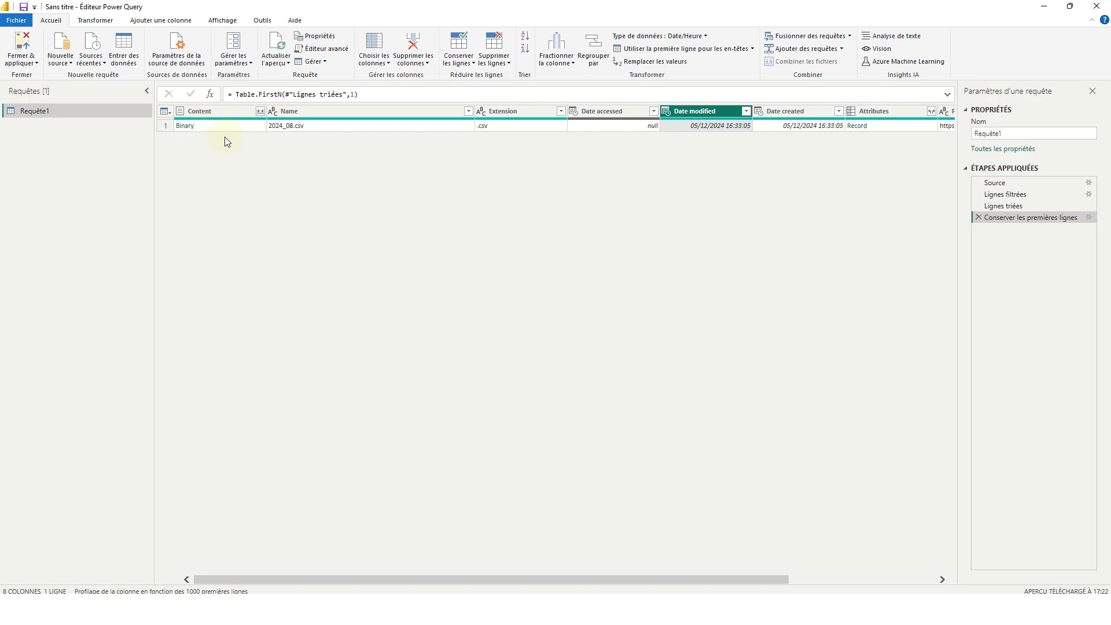
left_click(259, 112)
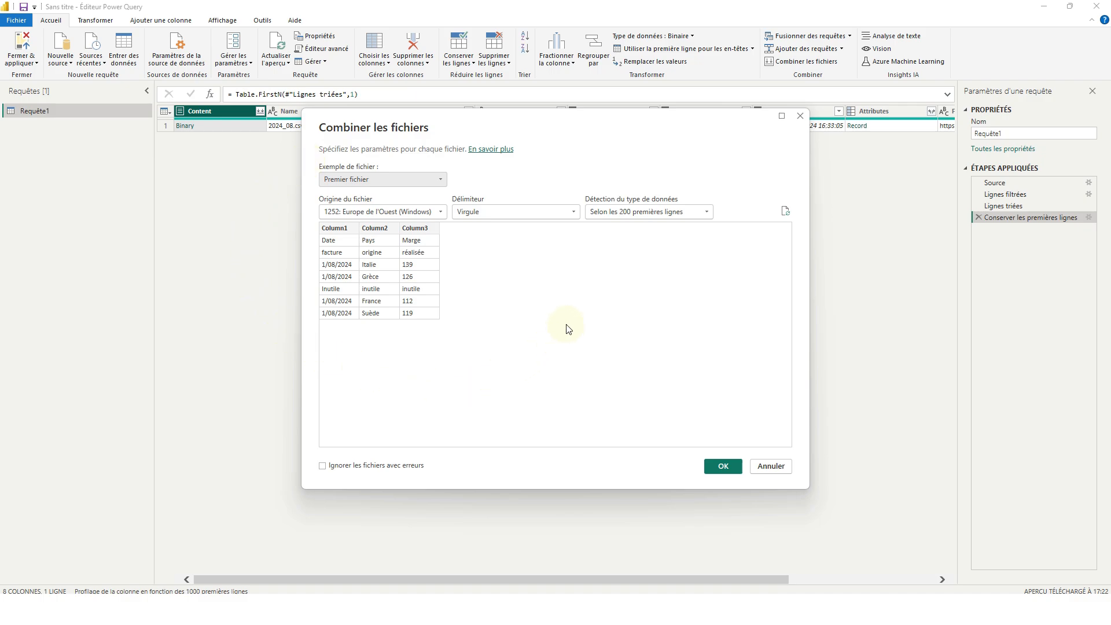
left_click(726, 467)
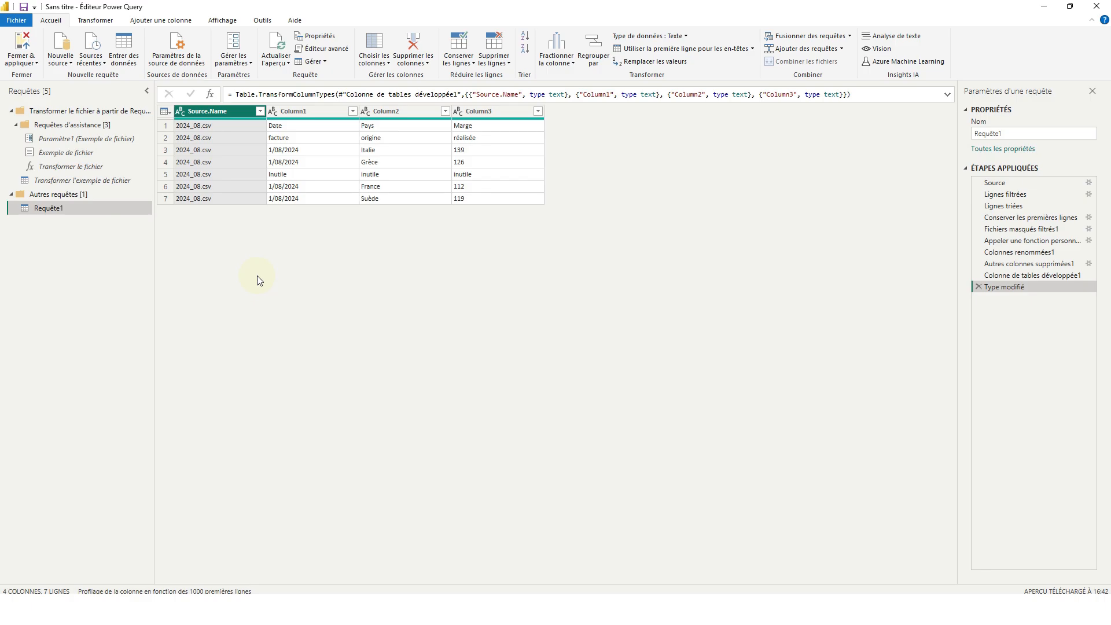
Step: Switch to SharePoint in the browser and upload the file 2024_09.csv to the Ventes folder
left_click(128, 607)
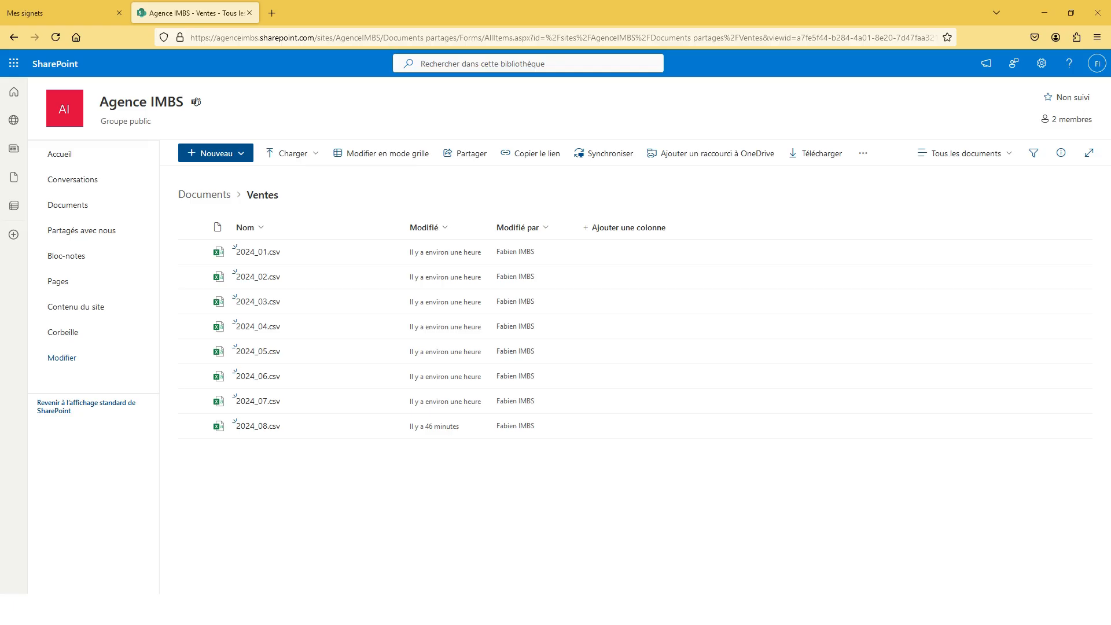
left_click(295, 158)
left_click(282, 176)
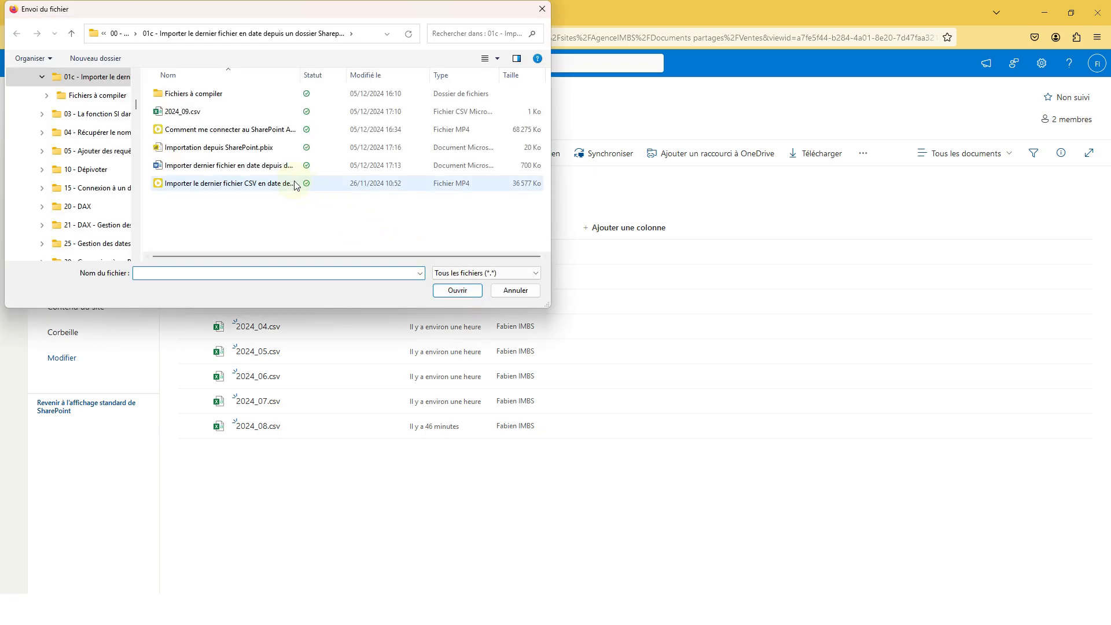
left_click(186, 115)
left_click(458, 290)
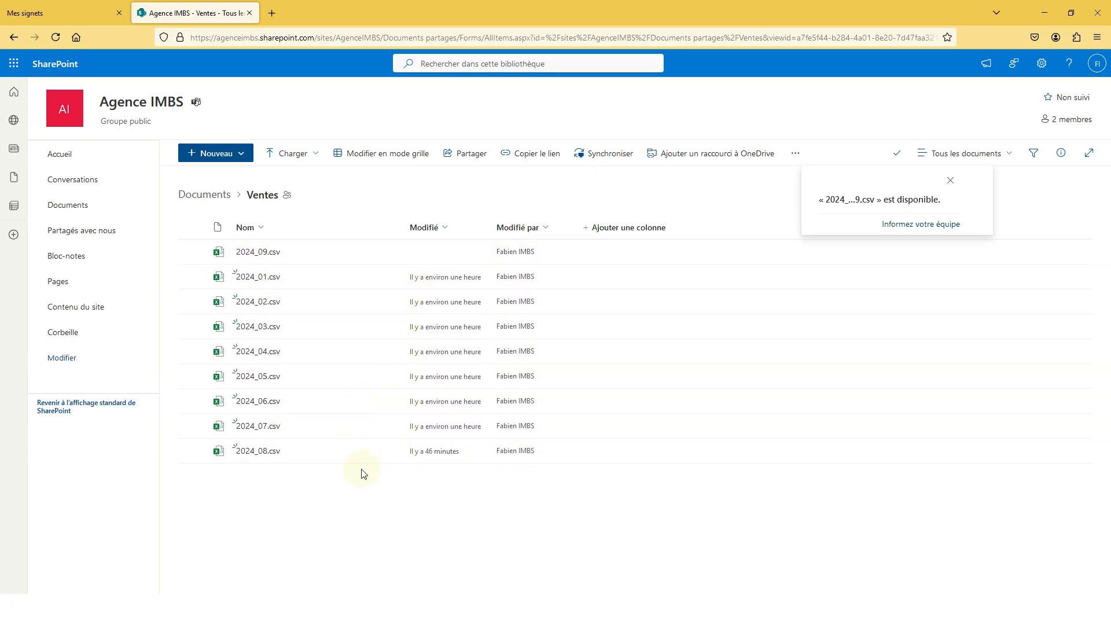
Step: Return to the Power Query editor and refresh the preview of Requête1
left_click(491, 608)
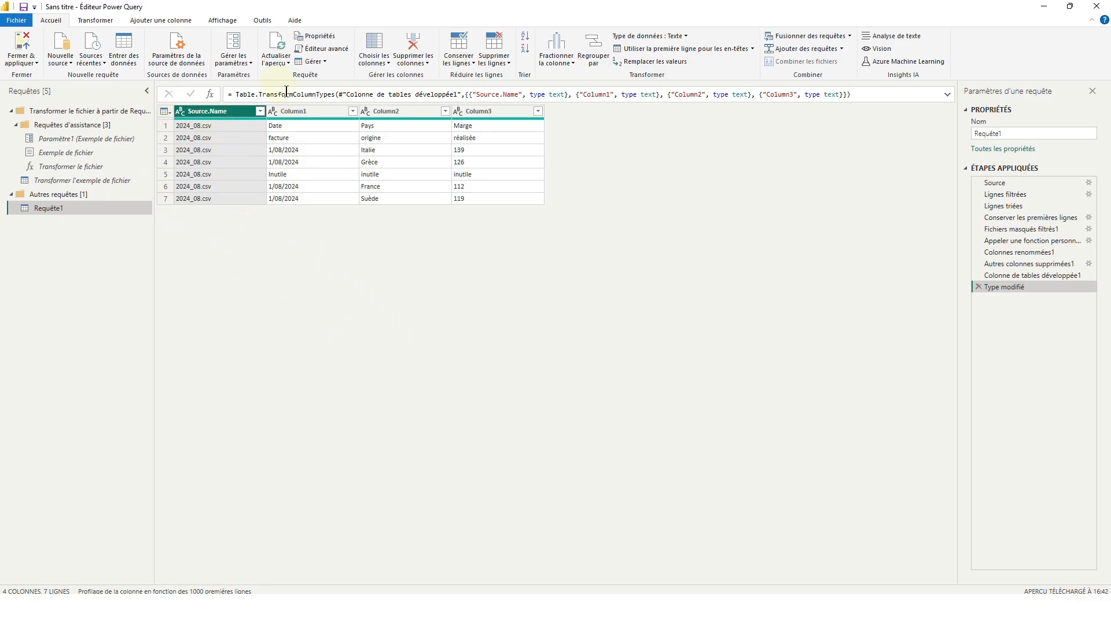
left_click(279, 43)
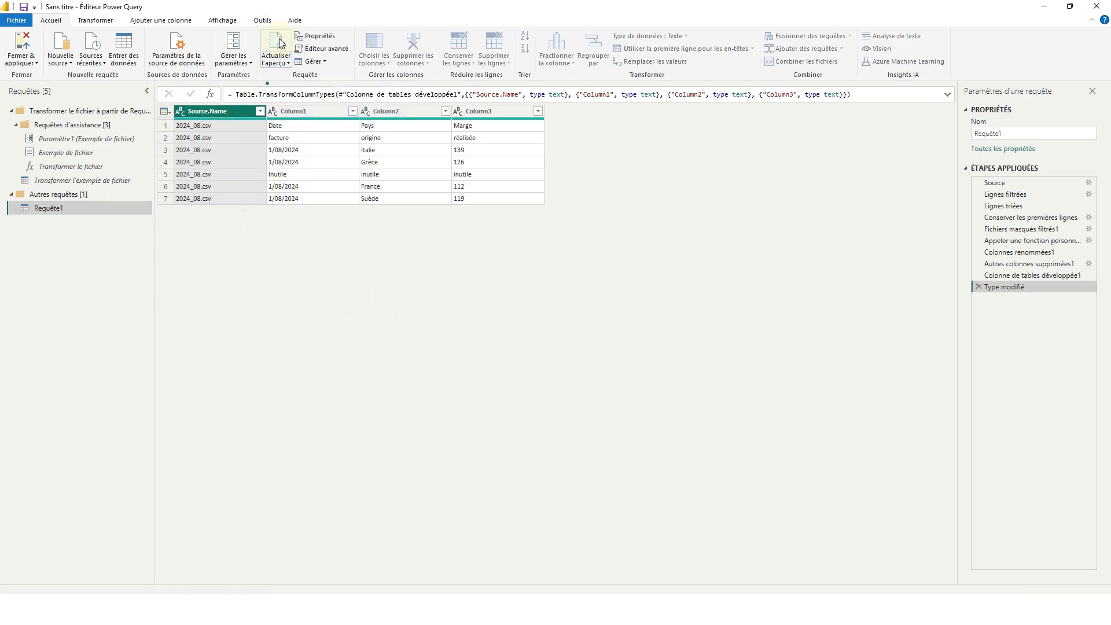